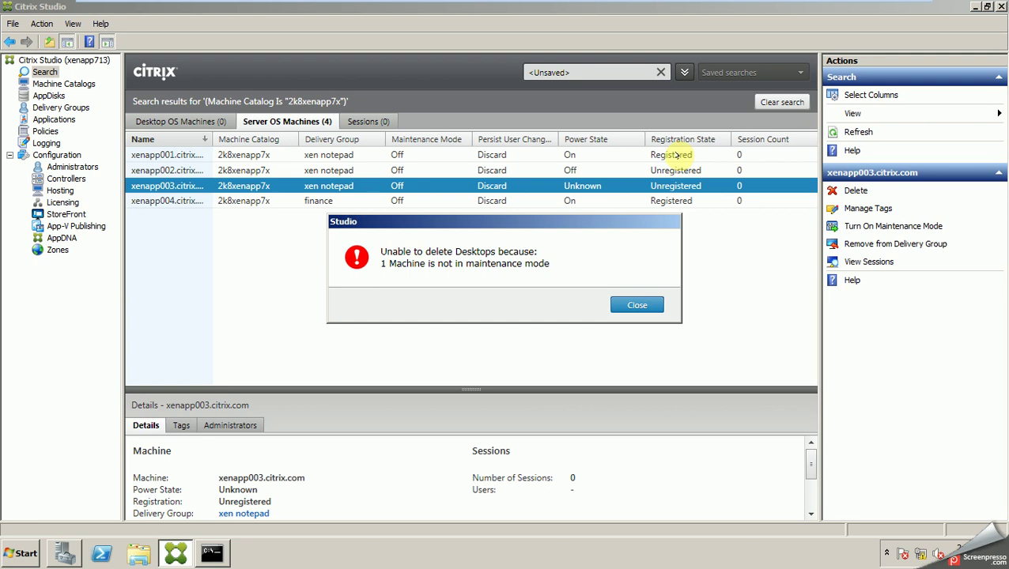
Step: Dismiss the deletion error and turn on maintenance mode for the xenapp003 machine
{"action": "left_click", "coordinate": [637, 304]}
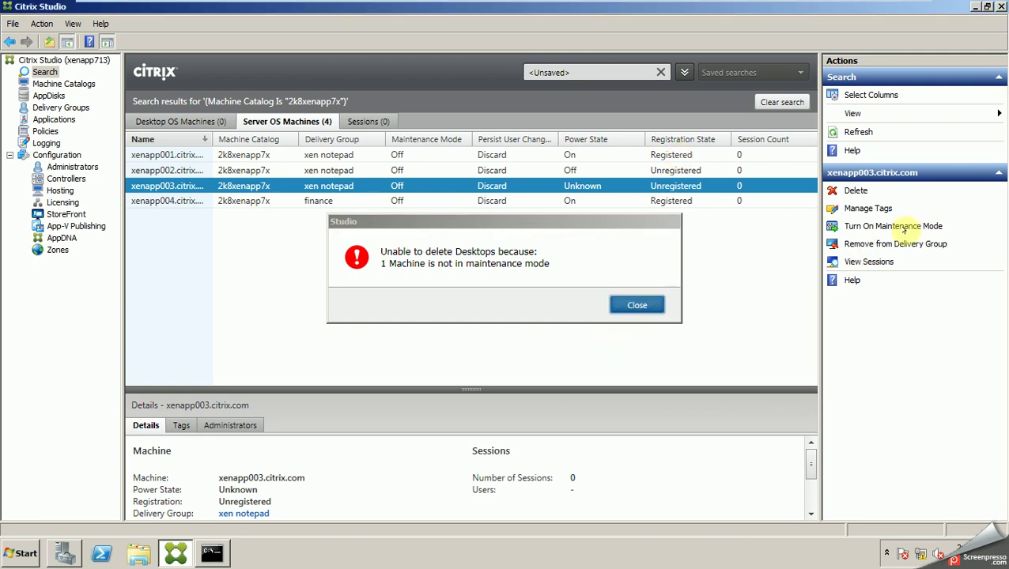
{"action": "left_click", "coordinate": [857, 225]}
{"action": "left_click", "coordinate": [568, 305]}
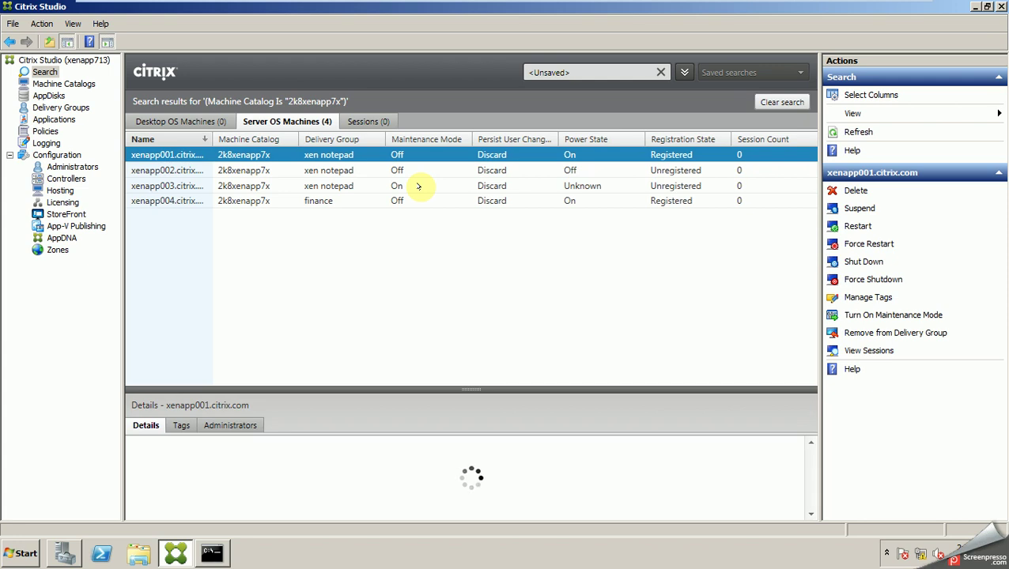
Step: Delete xenapp003 from the catalog along with its virtual machine, removing its account from the catalog but not from Active Directory
{"action": "left_click", "coordinate": [486, 186]}
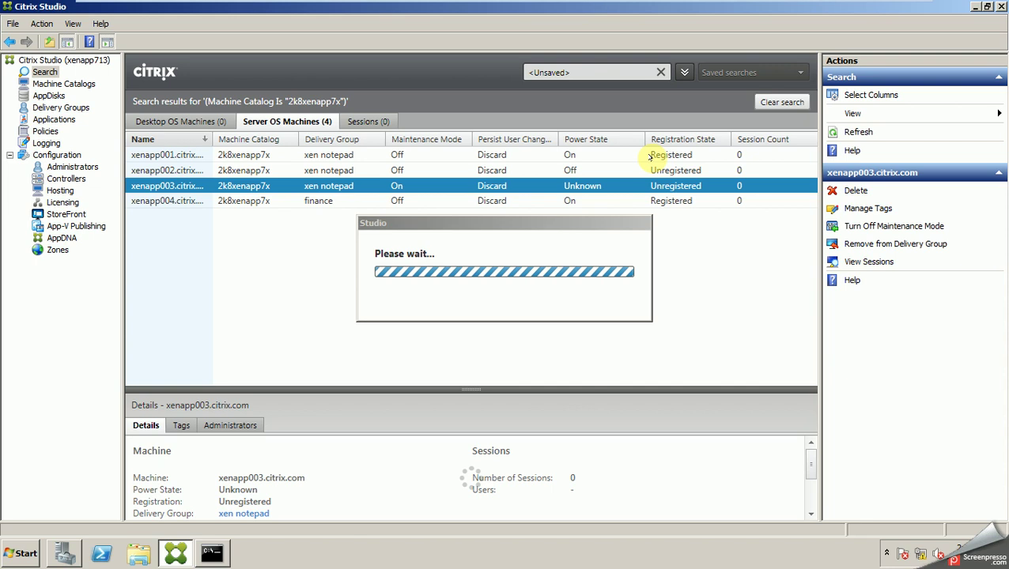
{"action": "left_click", "coordinate": [650, 157]}
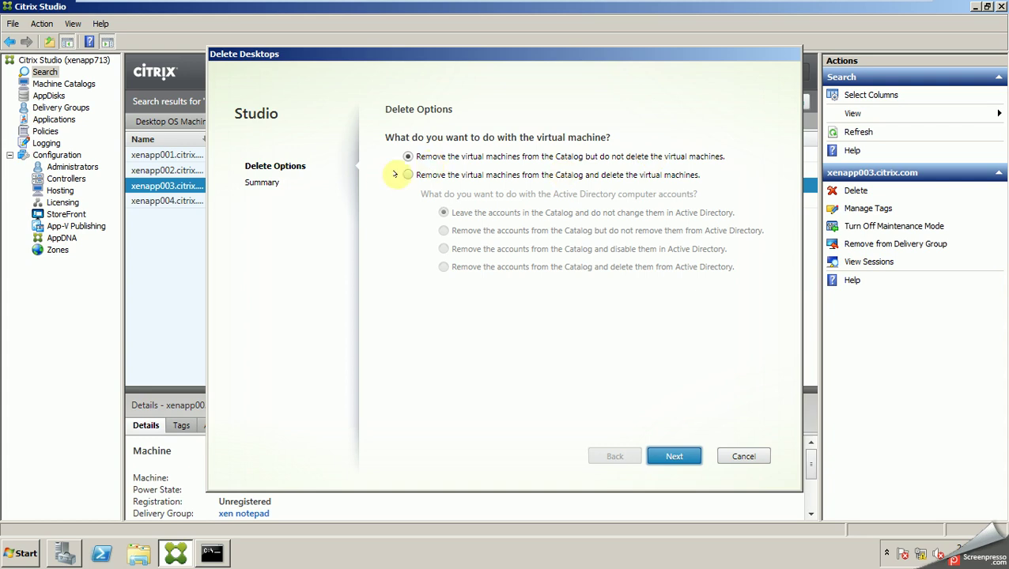
{"action": "left_click", "coordinate": [407, 175]}
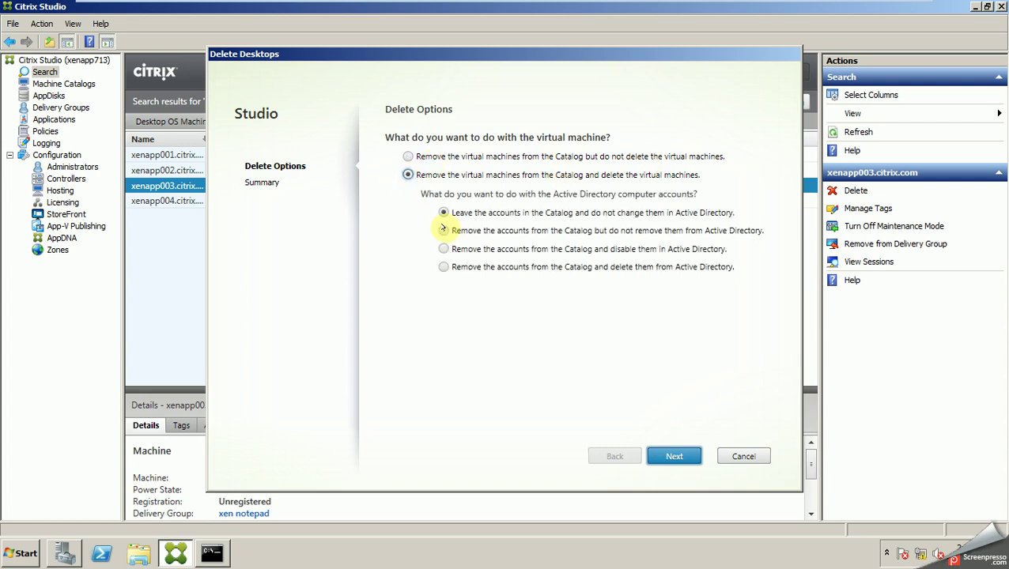
{"action": "left_click", "coordinate": [444, 230]}
{"action": "left_click", "coordinate": [673, 457]}
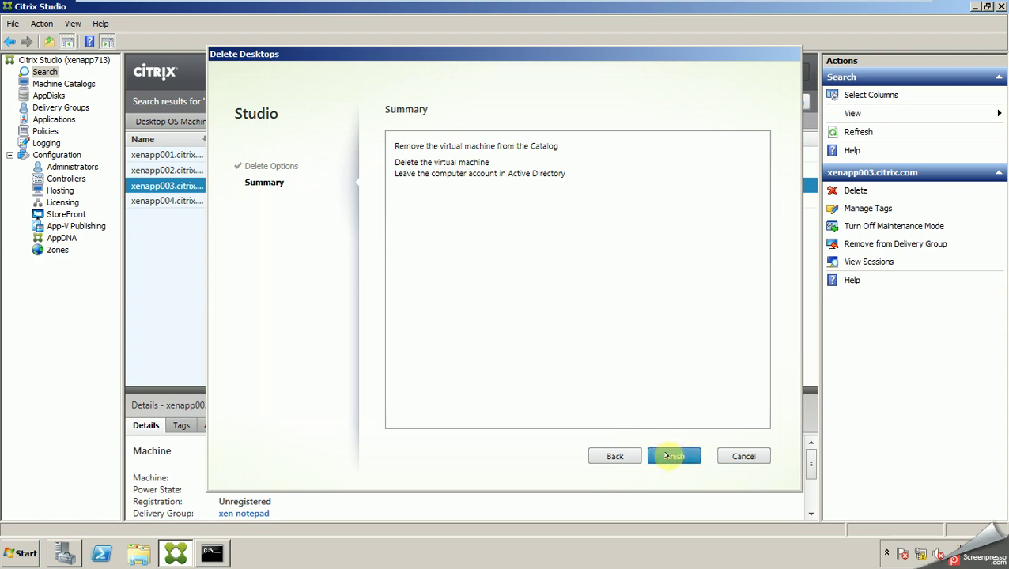
{"action": "left_click", "coordinate": [668, 456]}
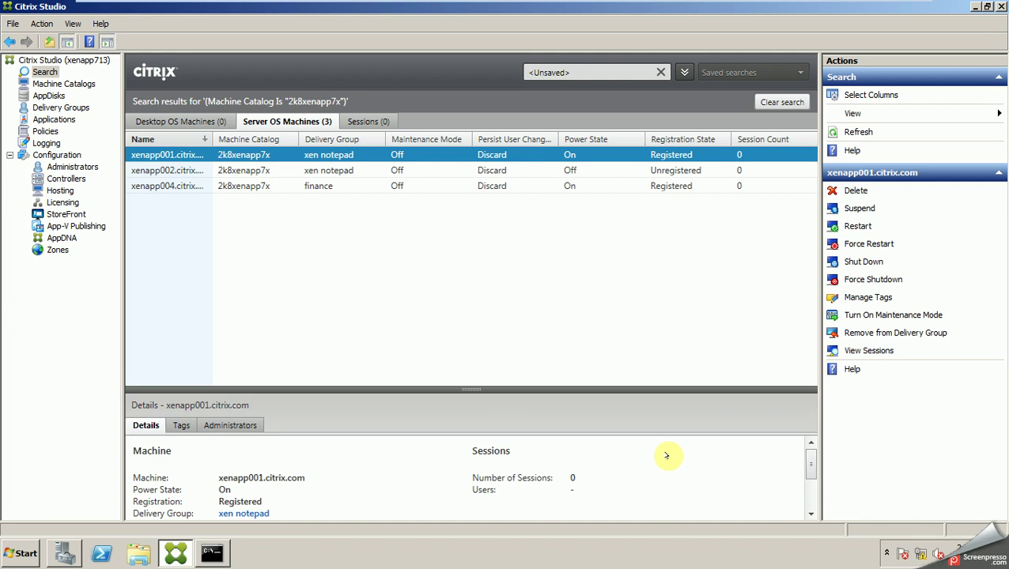
Step: Check xenapp002's power state in vSphere Client and start that machine from Citrix Studio
{"action": "left_click", "coordinate": [182, 170]}
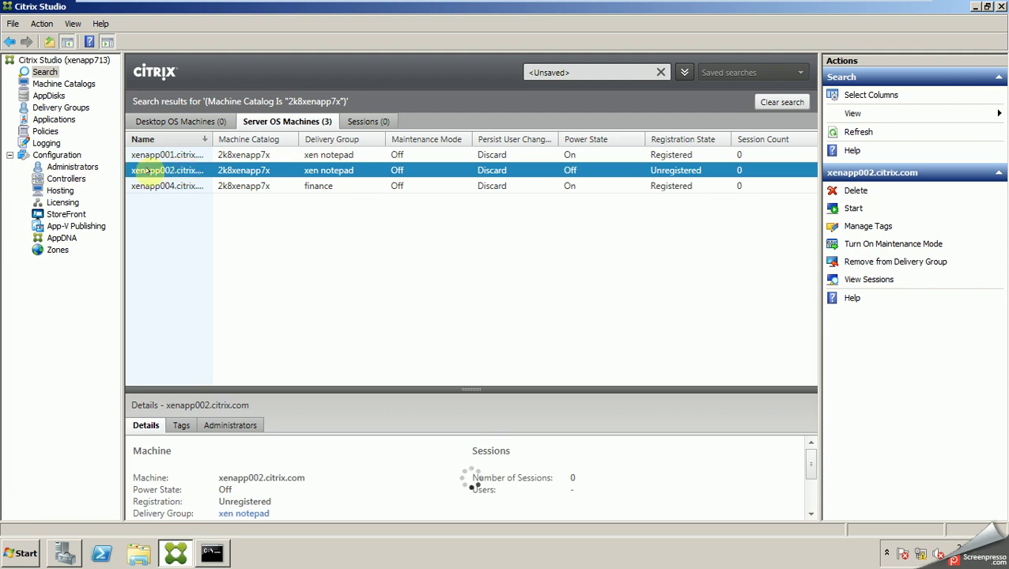
{"action": "right_click", "coordinate": [148, 171]}
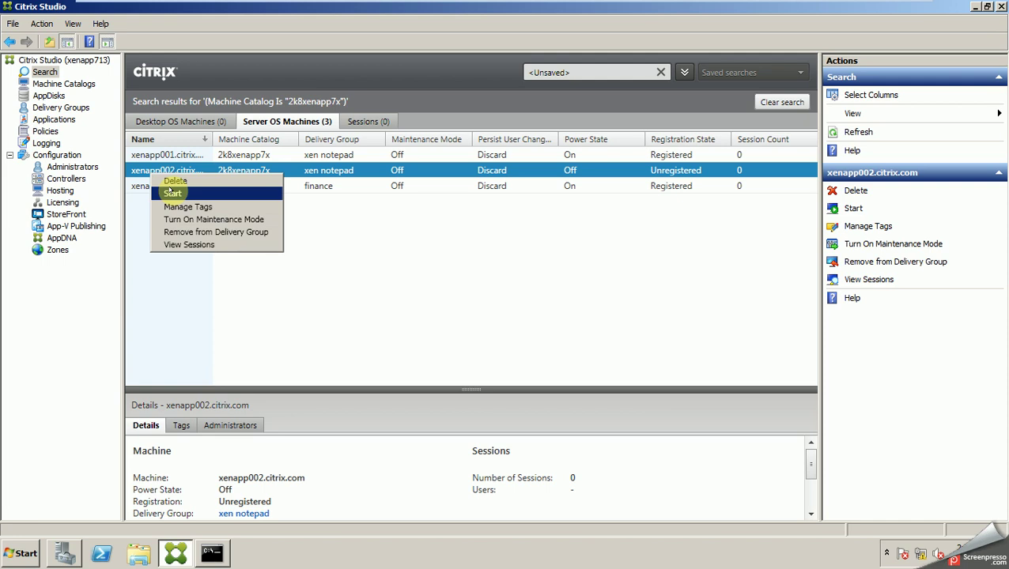
{"action": "left_click", "coordinate": [388, 243]}
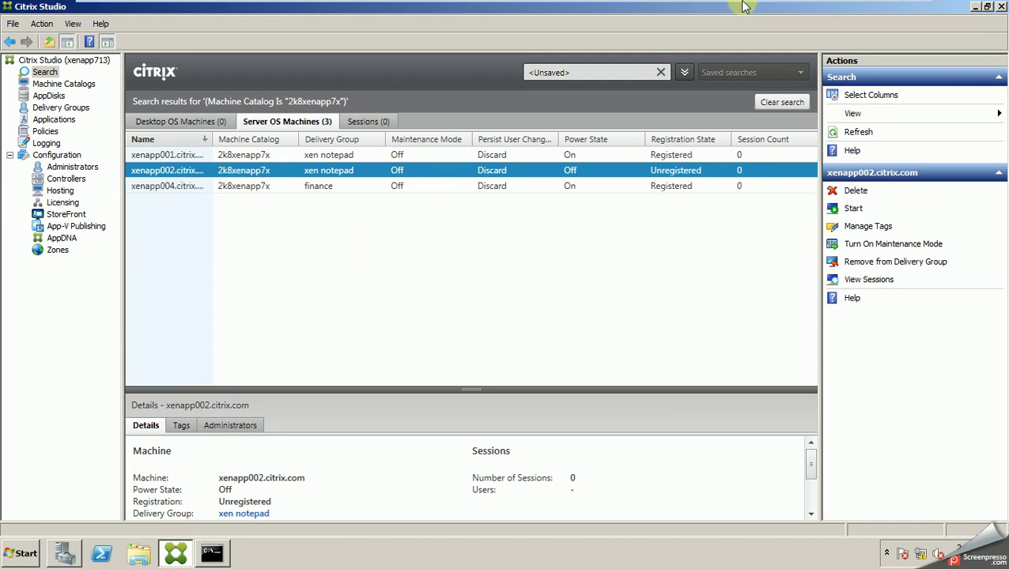
{"action": "mouse_move", "coordinate": [744, 7]}
{"action": "left_click", "coordinate": [783, 5]}
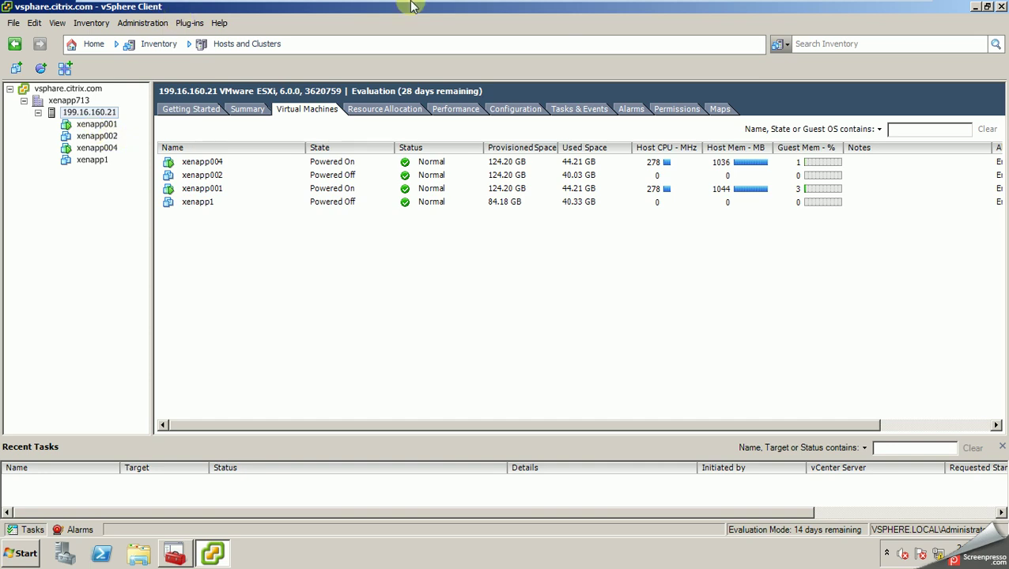
{"action": "mouse_move", "coordinate": [411, 7]}
{"action": "left_click", "coordinate": [708, 10]}
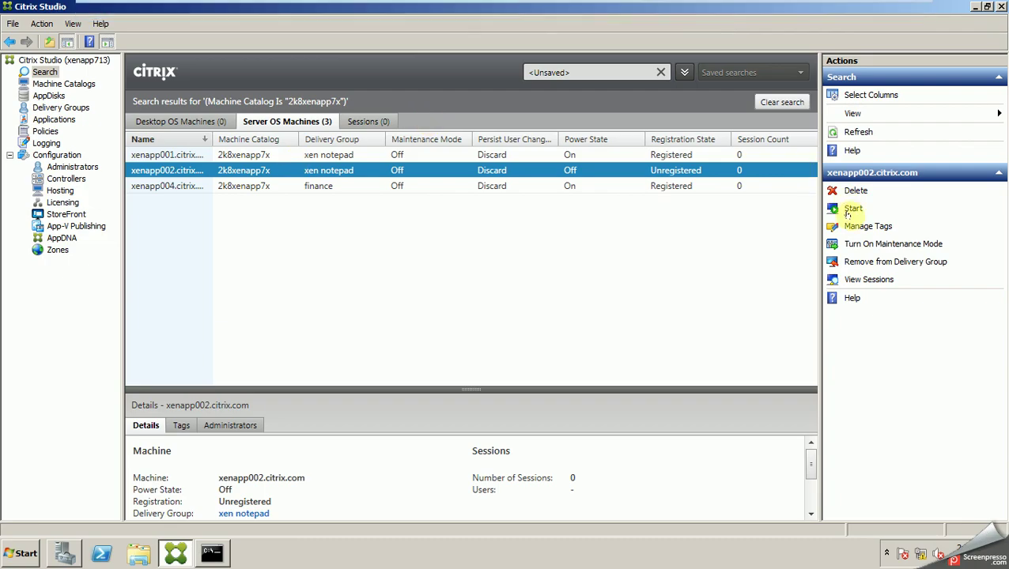
{"action": "left_click", "coordinate": [849, 211]}
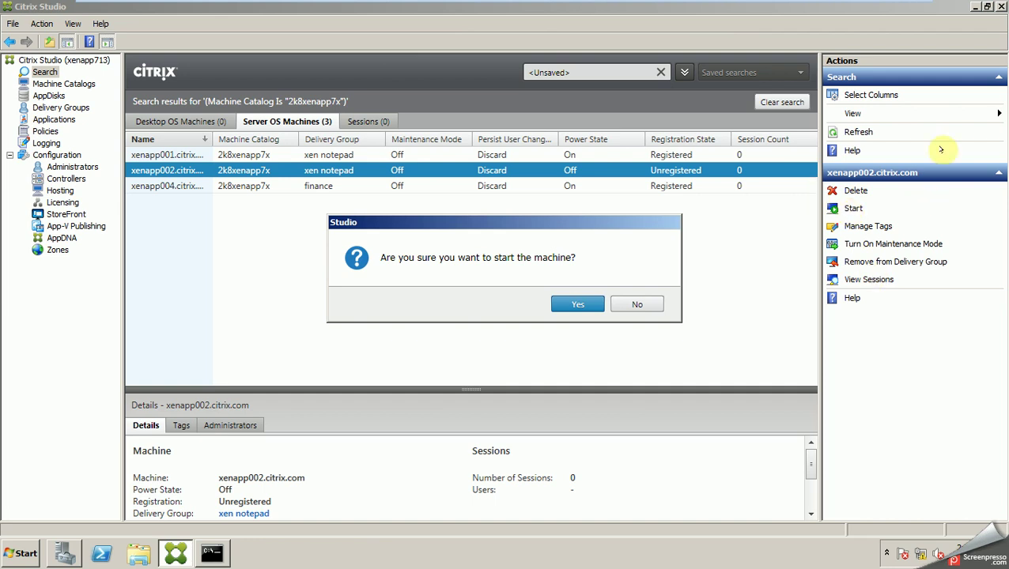
{"action": "left_click", "coordinate": [592, 305]}
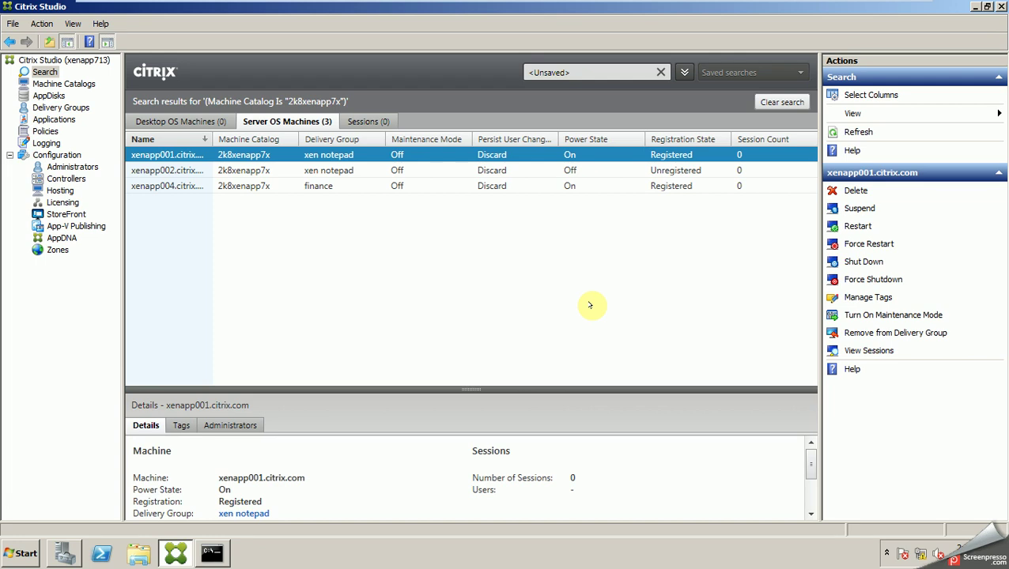
Step: Switch to vSphere Client and check the xenapp002 virtual machine's power state and recent power-on task
{"action": "mouse_move", "coordinate": [751, 5]}
{"action": "left_click", "coordinate": [783, 10]}
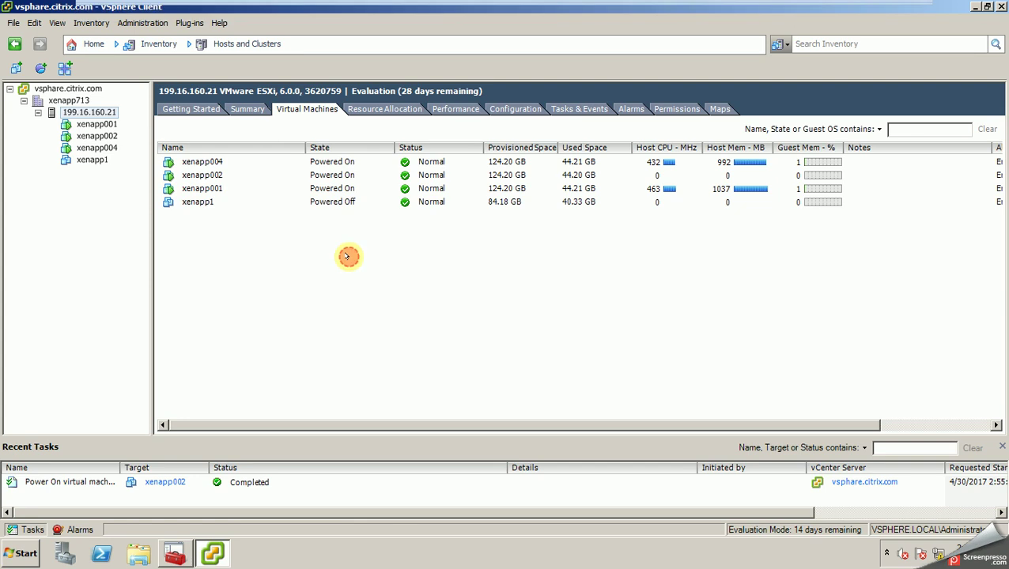
{"action": "left_click", "coordinate": [347, 256]}
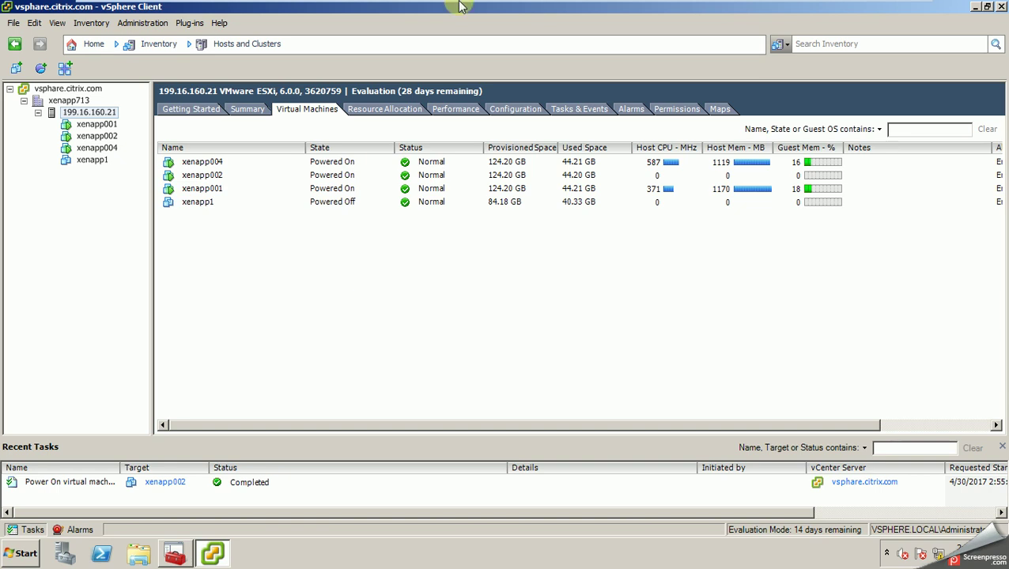
{"action": "mouse_move", "coordinate": [506, 7]}
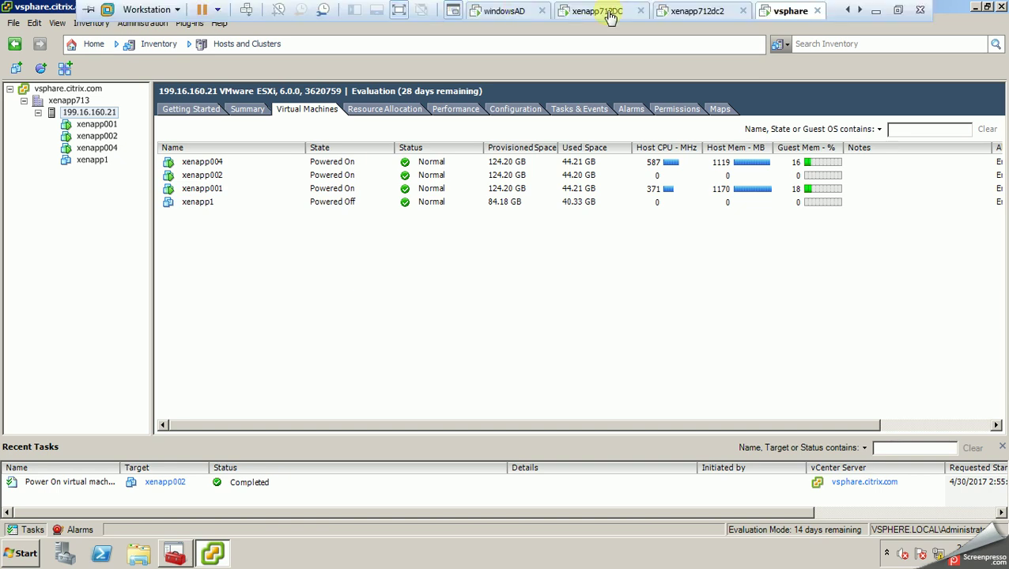
Step: Return to Citrix Studio, refresh the machine list and select xenapp002 to check its registration state
{"action": "left_click", "coordinate": [677, 13]}
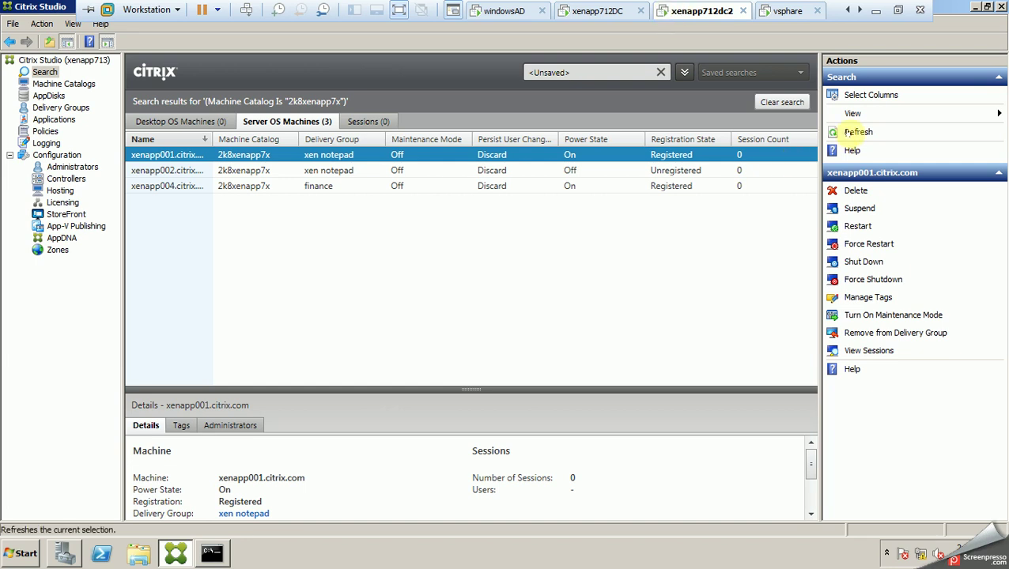
{"action": "left_click", "coordinate": [854, 132]}
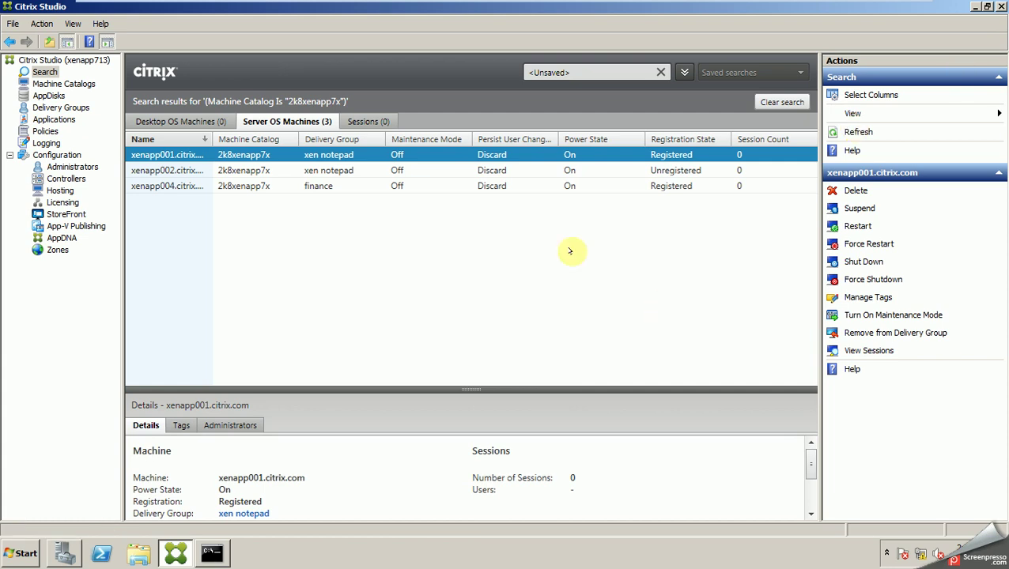
{"action": "left_click", "coordinate": [858, 131]}
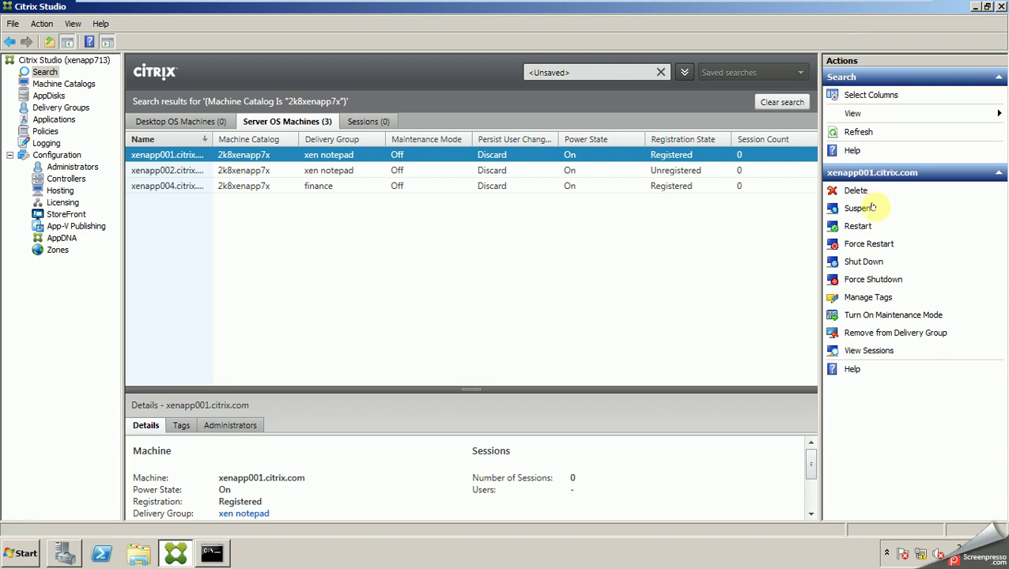
{"action": "left_click", "coordinate": [660, 169]}
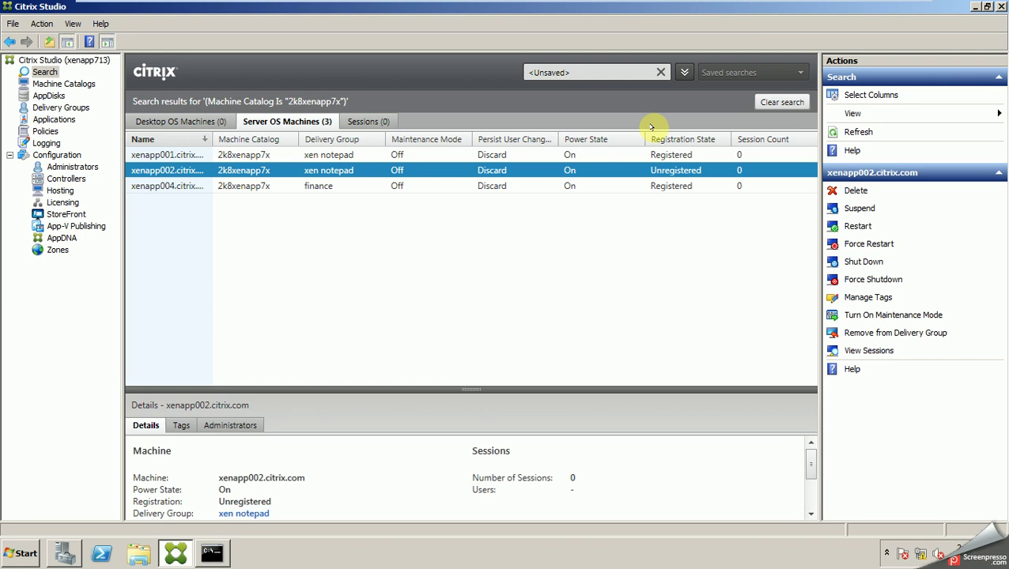
Step: On the windowsAD virtual machine, move the WinSCP.exe icon to an empty area of the desktop and launch WinSCP
{"action": "mouse_move", "coordinate": [375, 4]}
{"action": "left_click", "coordinate": [510, 14]}
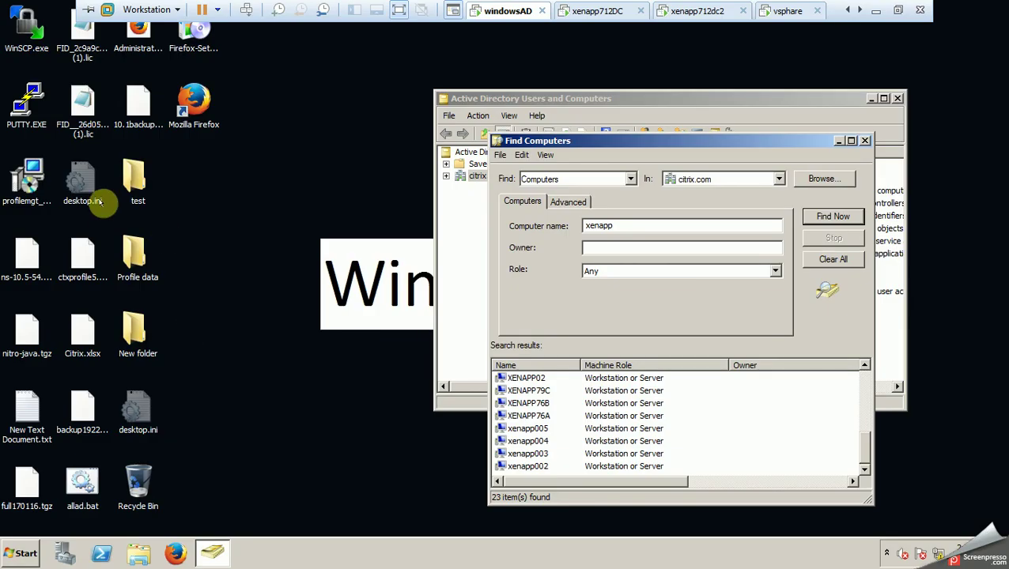
{"action": "left_click", "coordinate": [40, 109]}
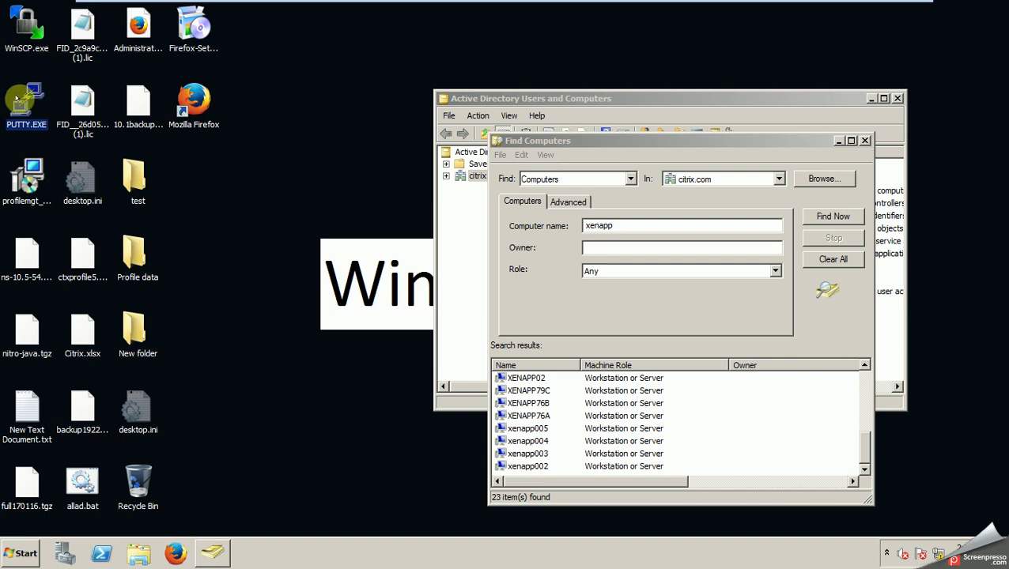
{"action": "left_click", "coordinate": [21, 30]}
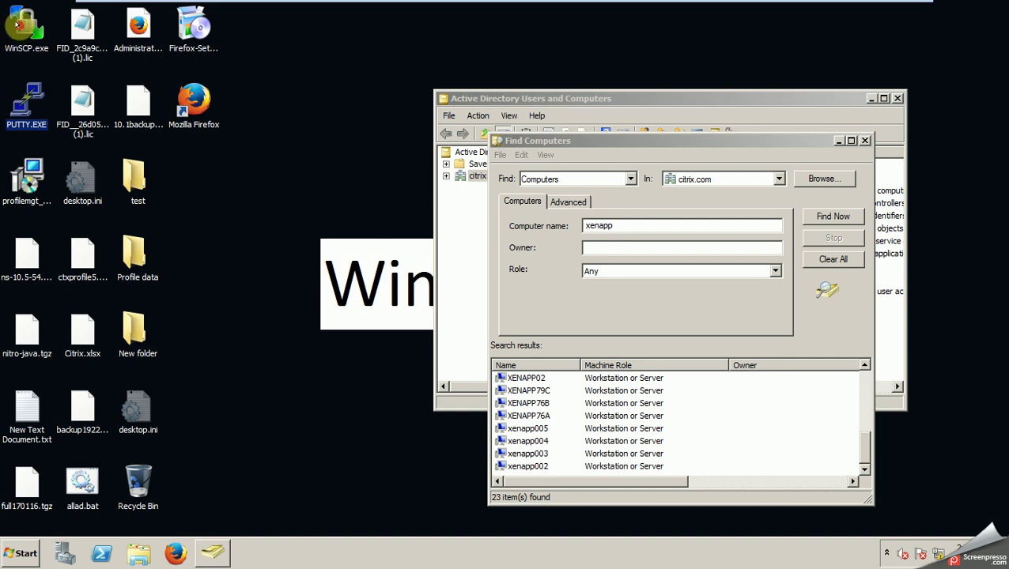
{"action": "left_click_drag", "start_coordinate": [285, 94], "coordinate": [285, 94]}
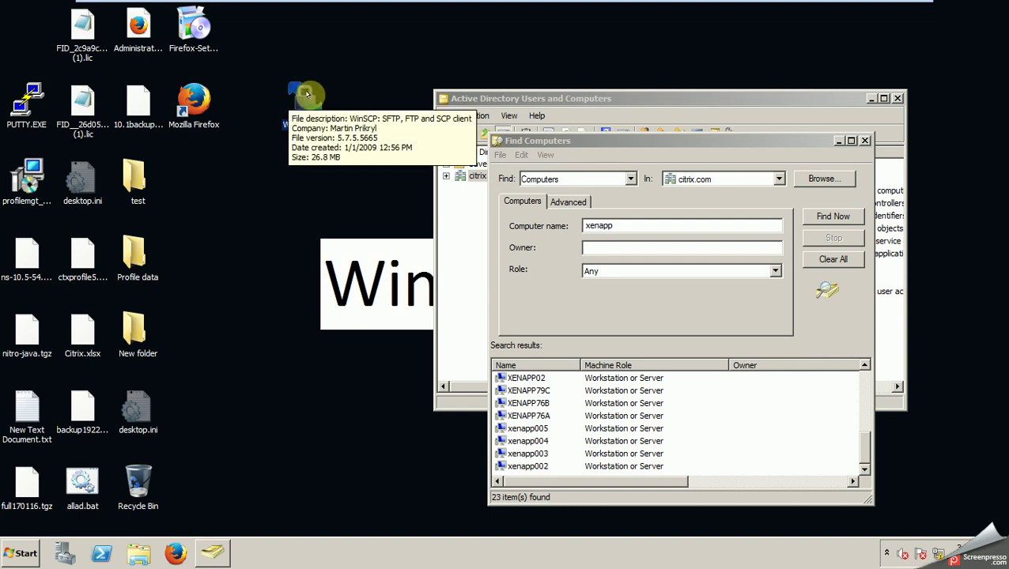
{"action": "left_click", "coordinate": [231, 192]}
{"action": "left_click", "coordinate": [305, 105]}
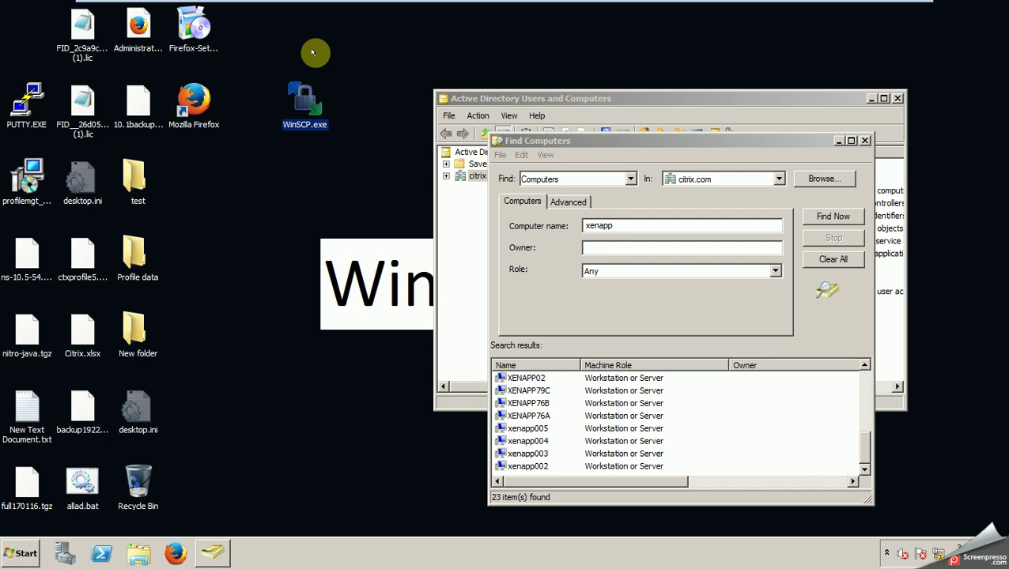
{"action": "key", "text": "Return"}
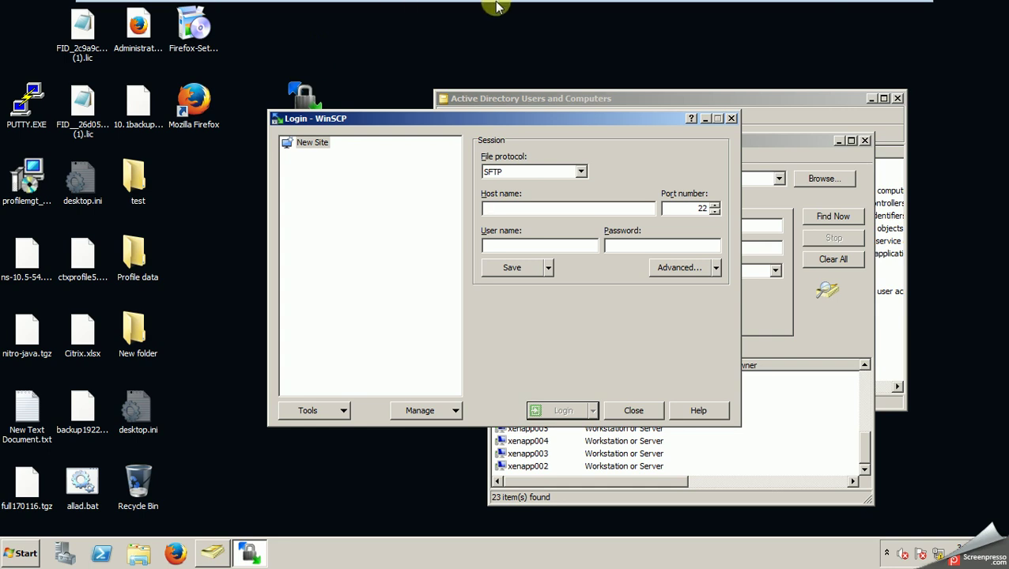
Step: Switch back to Citrix Studio on xenapp712dc2 and view the actions available for the xenapp002 machine
{"action": "mouse_move", "coordinate": [553, 7]}
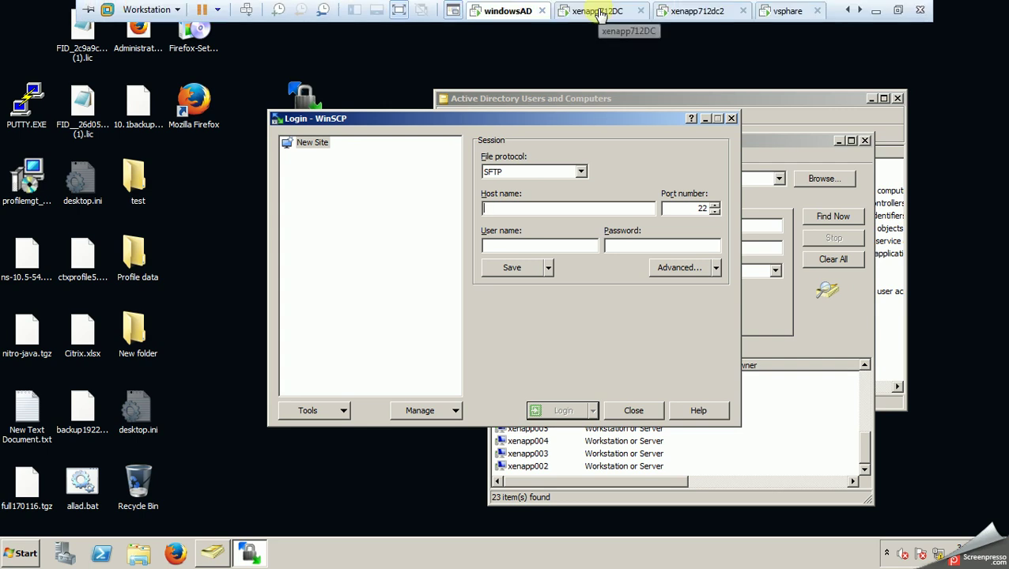
{"action": "left_click", "coordinate": [685, 14]}
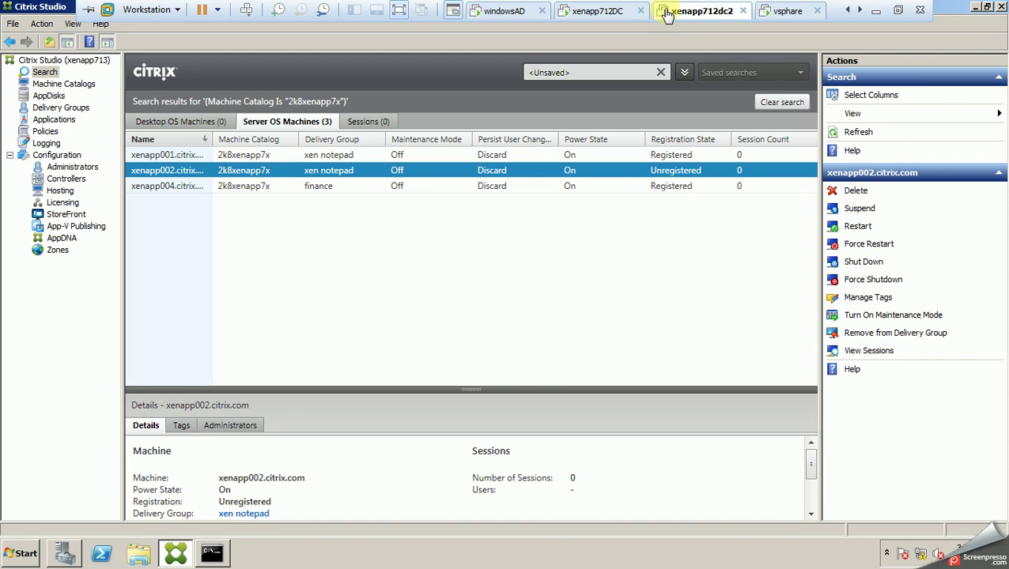
{"action": "right_click", "coordinate": [193, 170]}
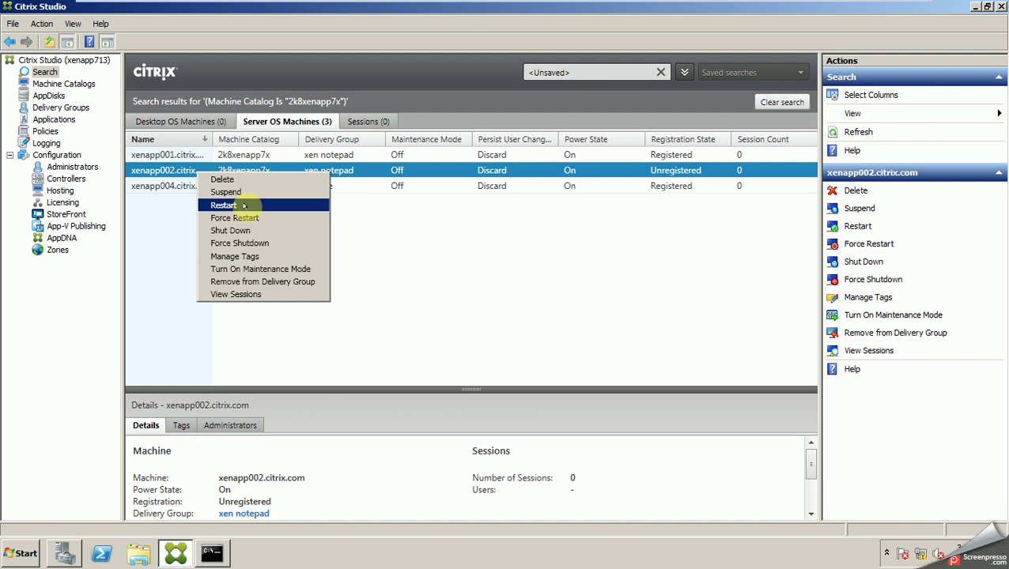
{"action": "left_click", "coordinate": [60, 109]}
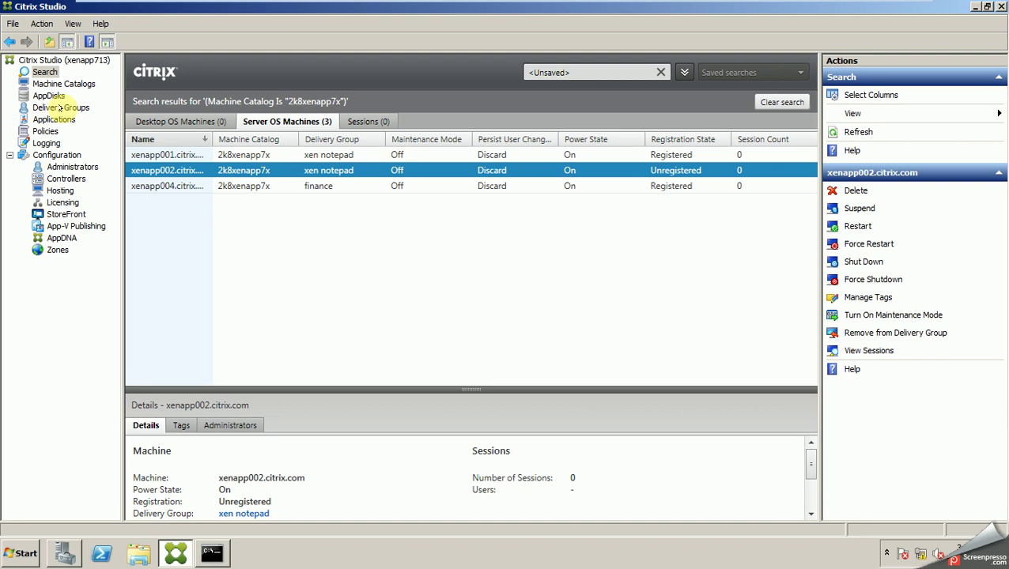
Step: View the machines of the xen notepad delivery group and minimize the VMware Workstation window
{"action": "left_click", "coordinate": [60, 109]}
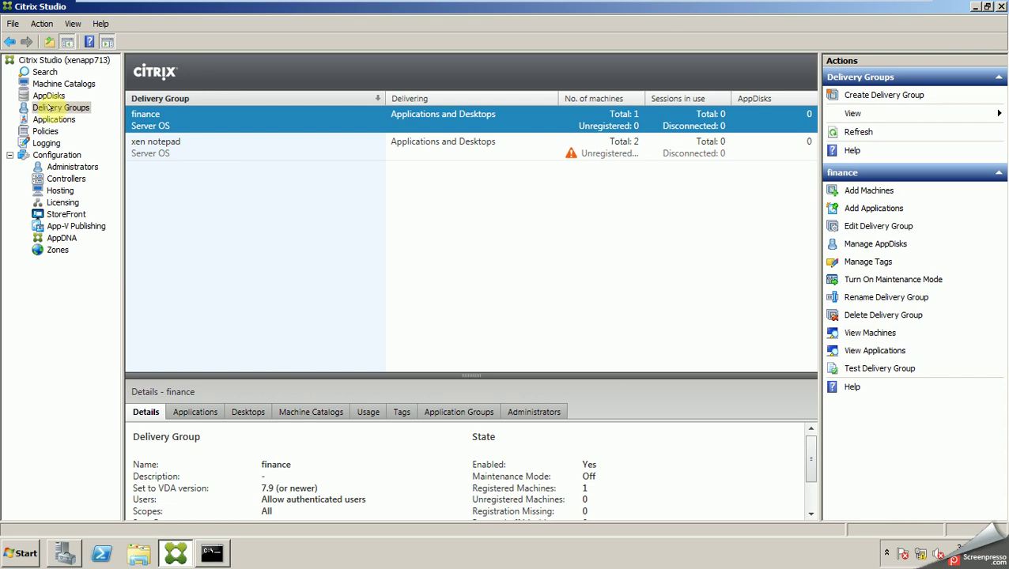
{"action": "left_click", "coordinate": [151, 142]}
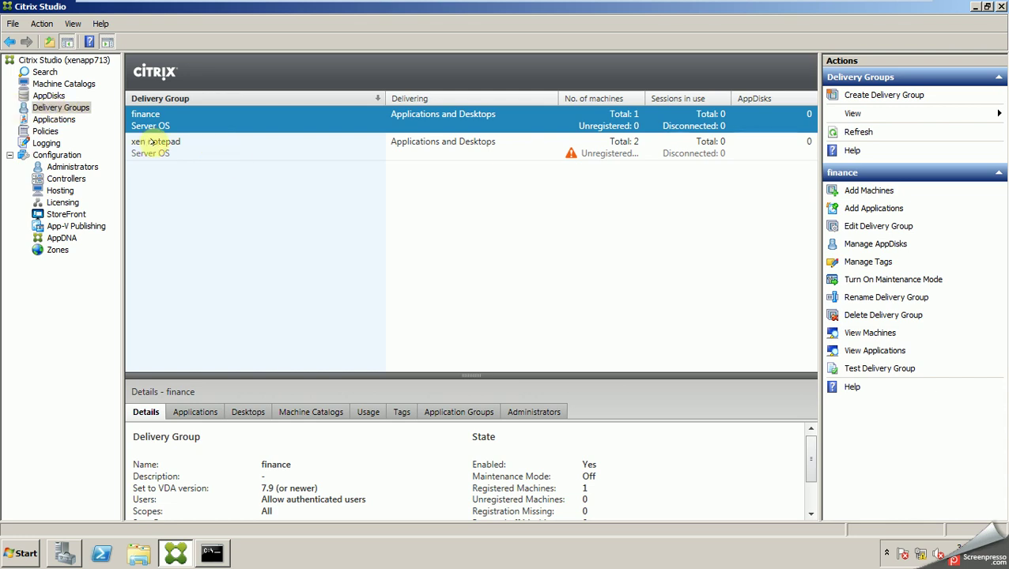
{"action": "left_click", "coordinate": [150, 142]}
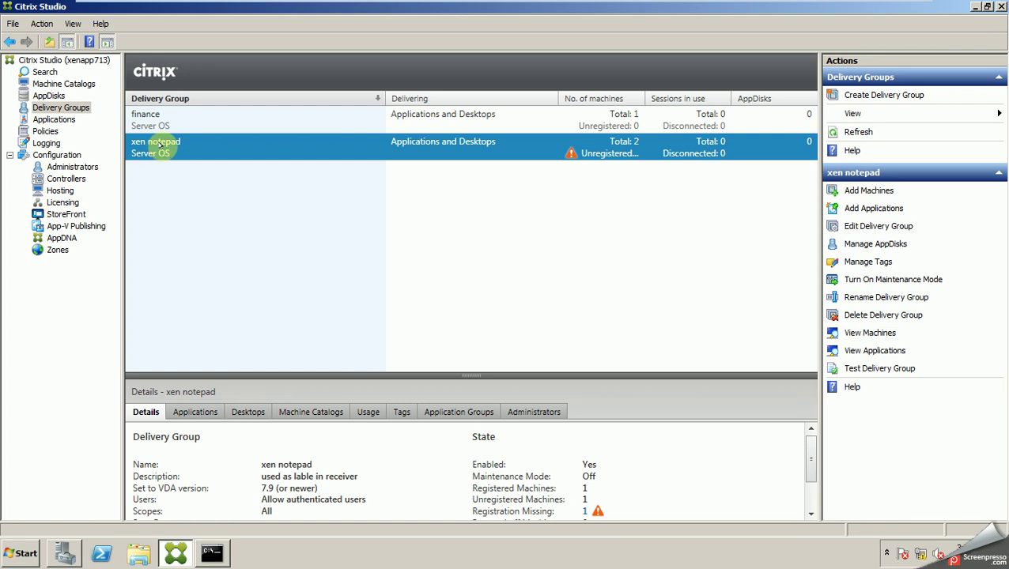
{"action": "double_click", "coordinate": [525, 140]}
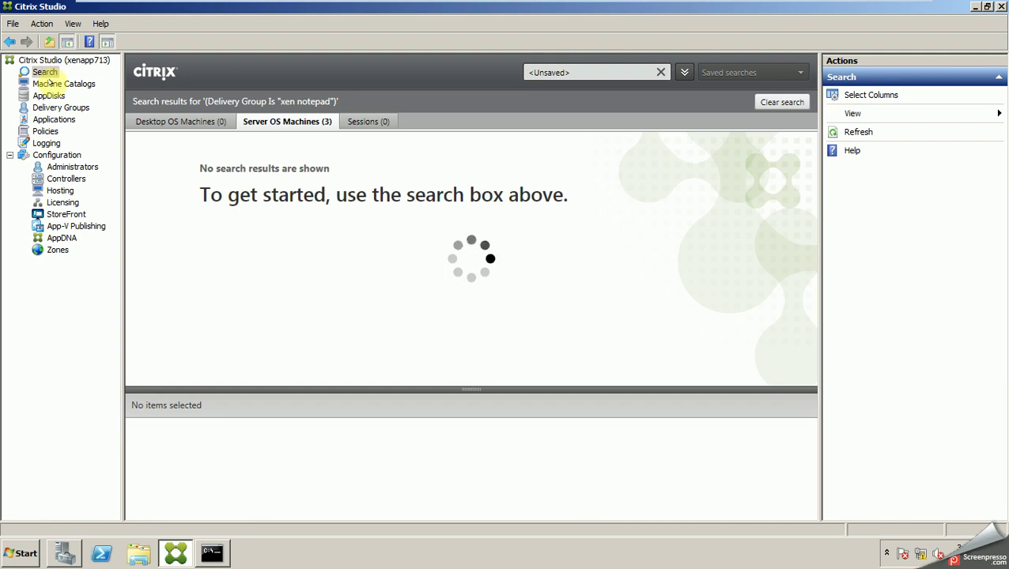
{"action": "mouse_move", "coordinate": [646, 3]}
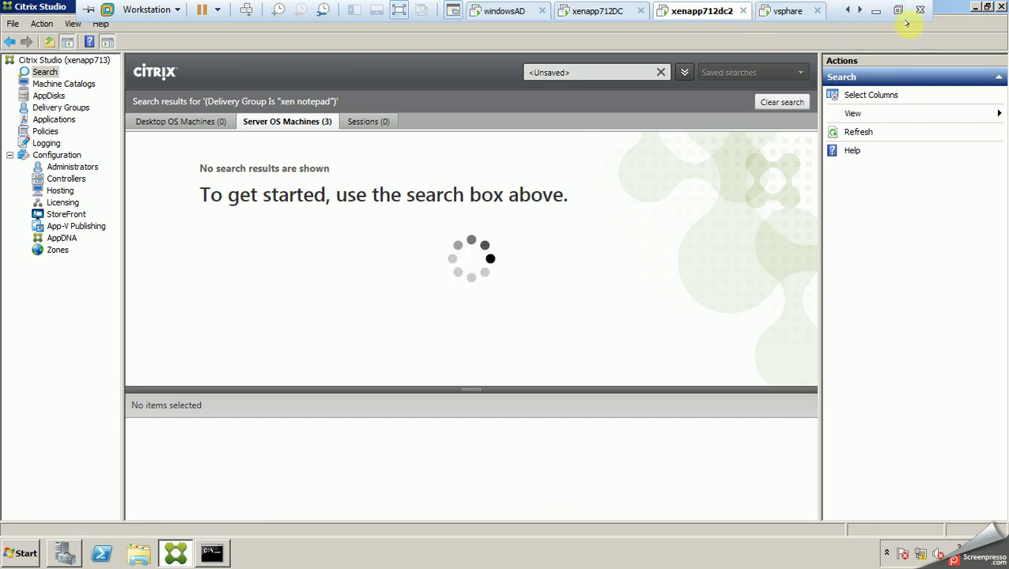
{"action": "left_click", "coordinate": [878, 12]}
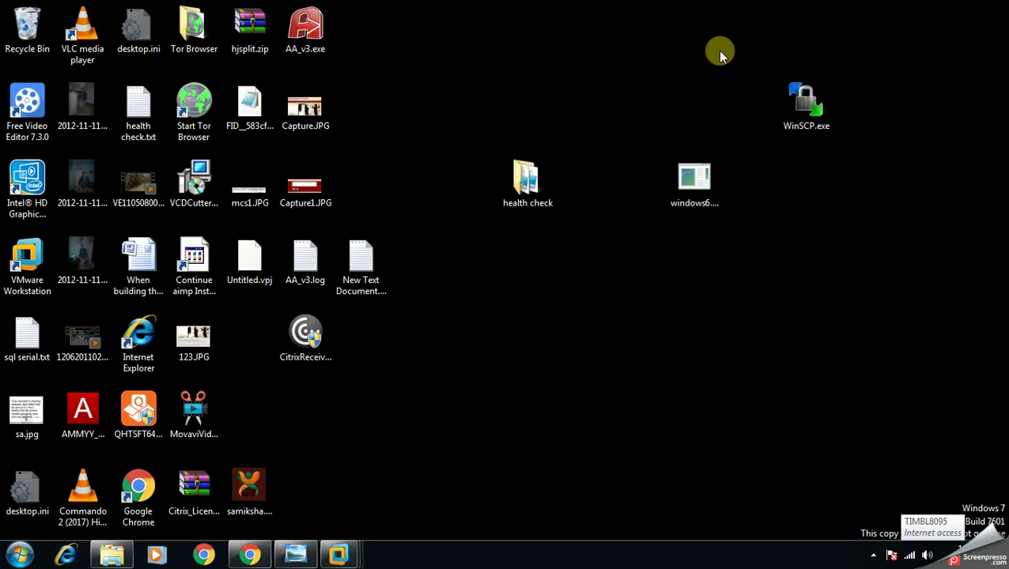